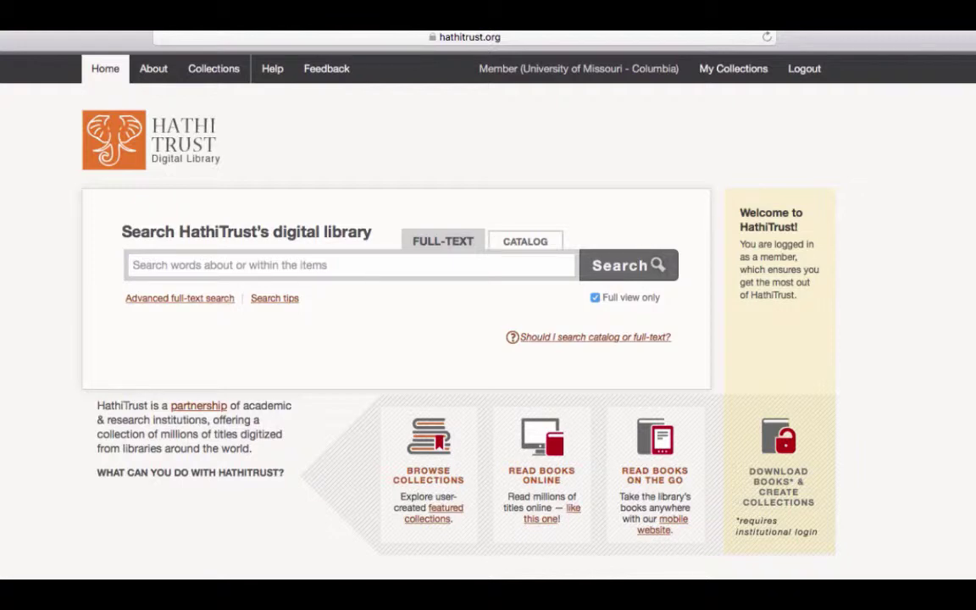
# Open the advanced catalog search form and bring its search rows into view.
pyautogui.click(179, 298)
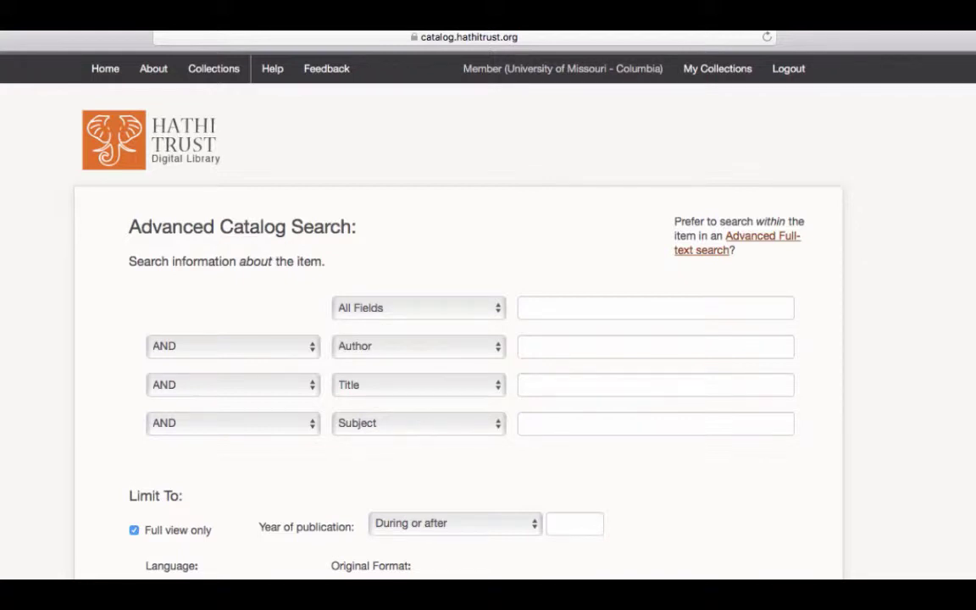
pyautogui.scroll(-2, 488, 305)
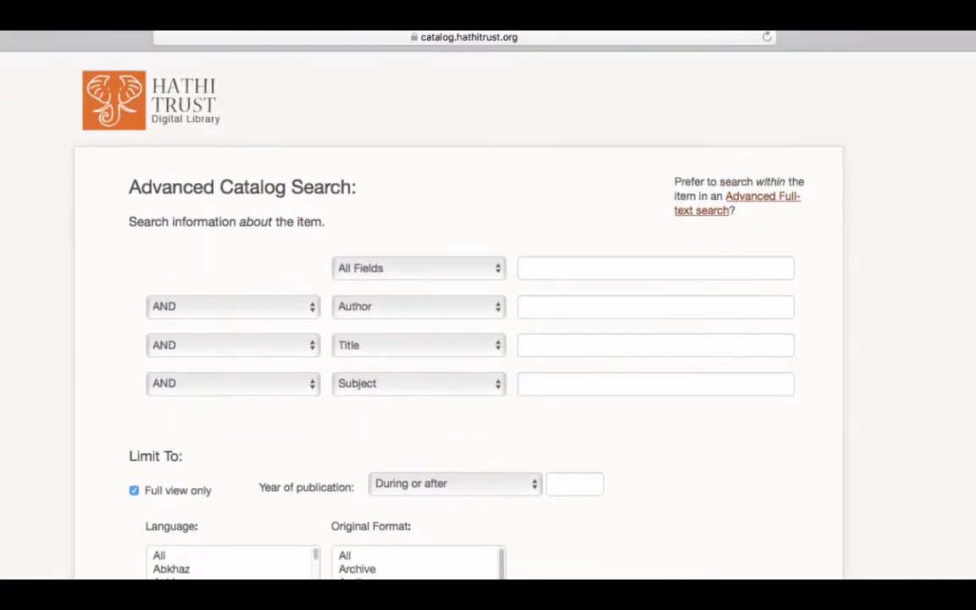
pyautogui.scroll(-1, 488, 305)
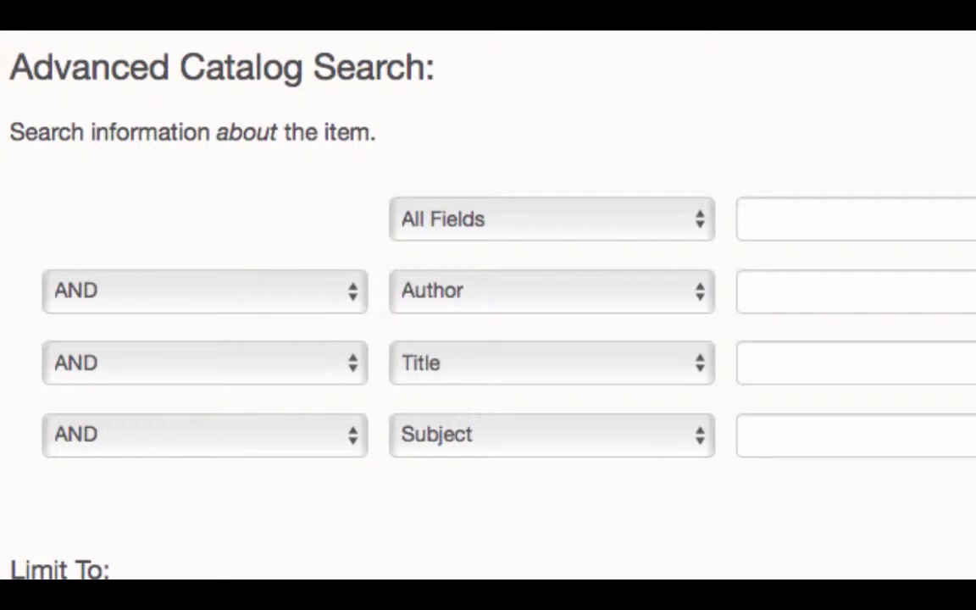
# Set the second search row to the AND operator with Subject as its search field.
pyautogui.click(203, 290)
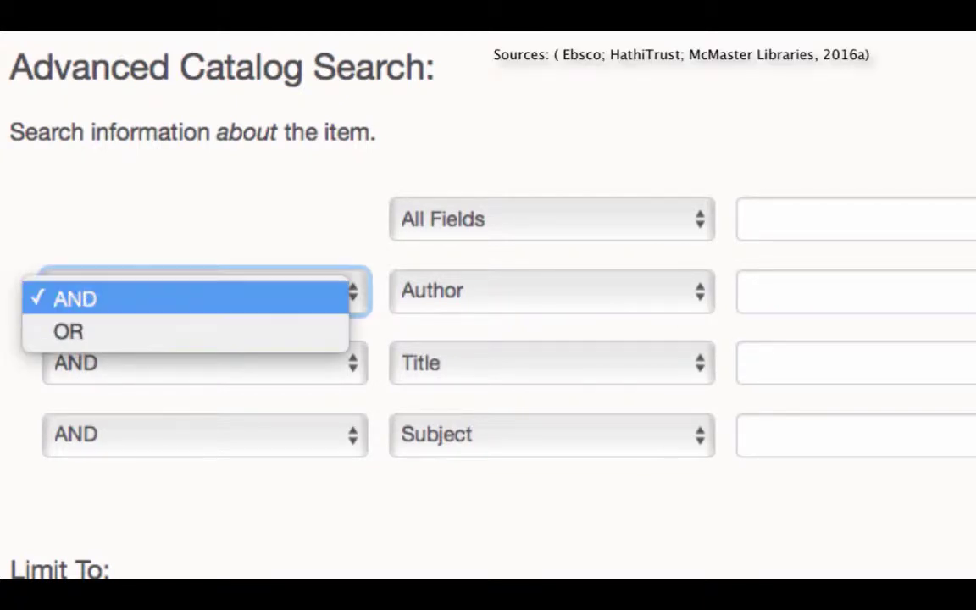
pyautogui.click(75, 298)
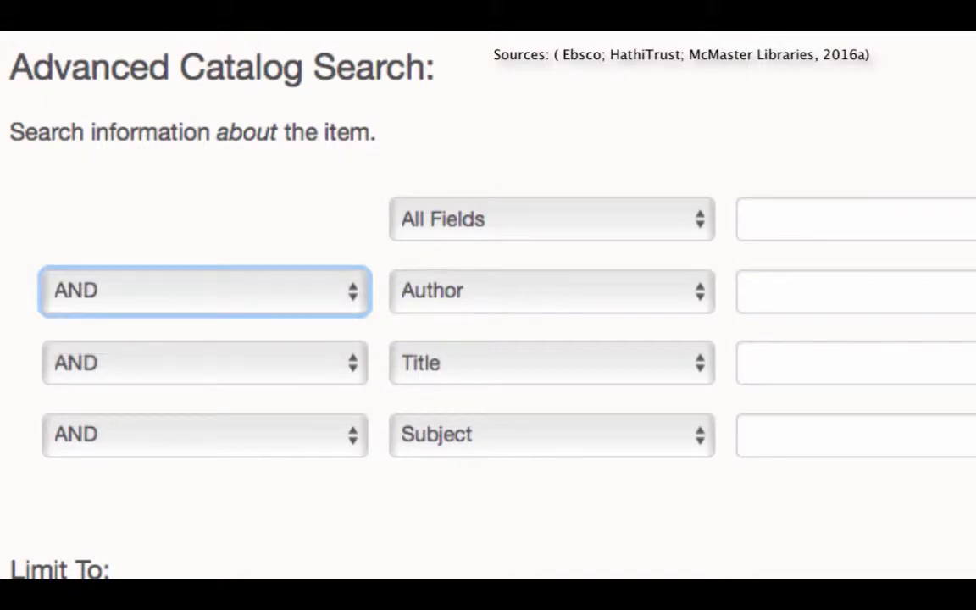
pyautogui.press('Tab')
pyautogui.press('space')
pyautogui.press('Down')
pyautogui.press('Down')
pyautogui.press('Return')
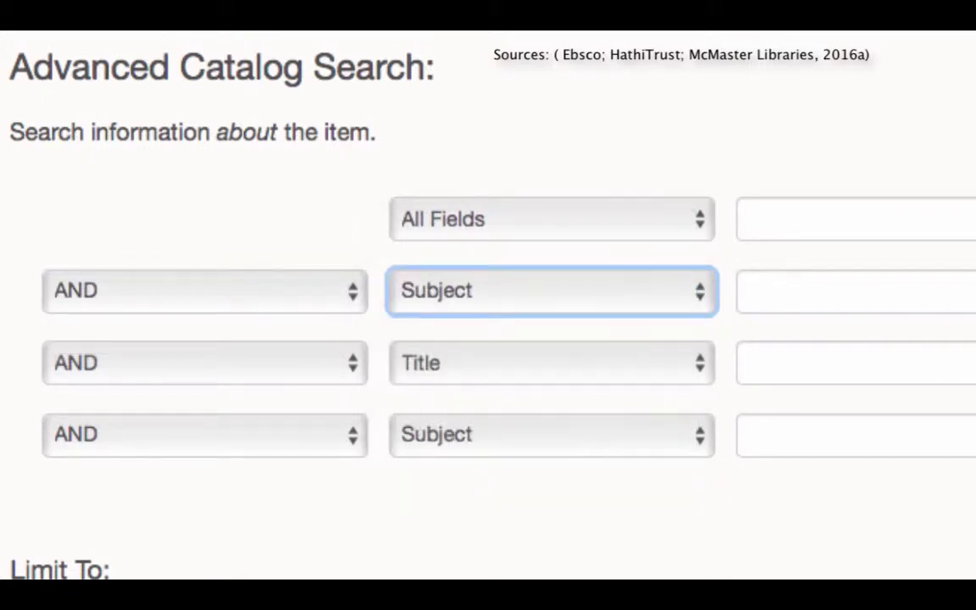
# Set the third row's search field to All Fields.
pyautogui.press('Tab')
pyautogui.press('Tab')
pyautogui.press('Tab')
pyautogui.press('space')
pyautogui.press('Up')
pyautogui.press('Return')
pyautogui.press('space')
pyautogui.press('Return')
# Enter "Batman" as the second row's search term and "Bananas" as the third row's term.
pyautogui.click(745, 291)
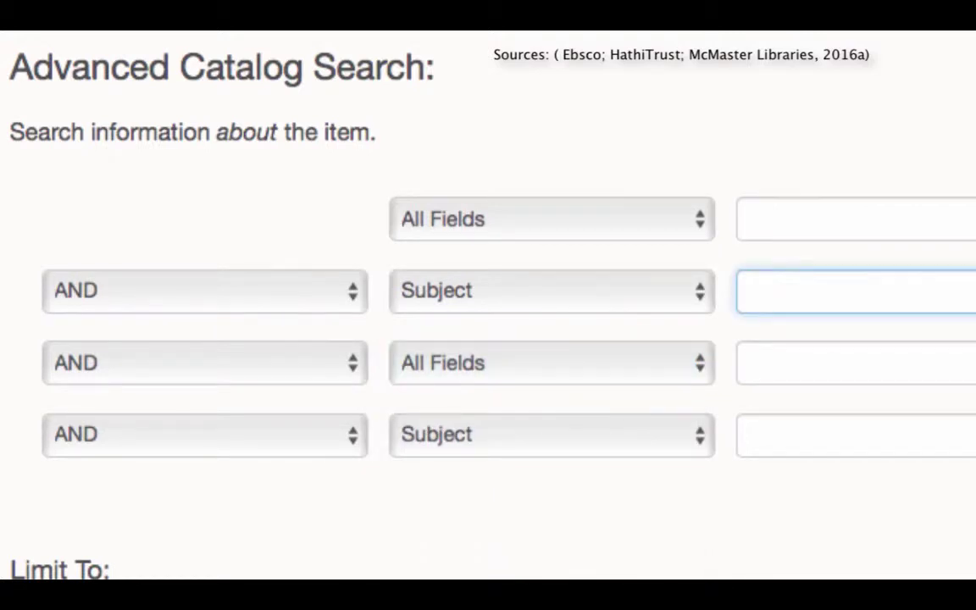
pyautogui.write('B')
pyautogui.press('BackSpace')
pyautogui.write('Batman')
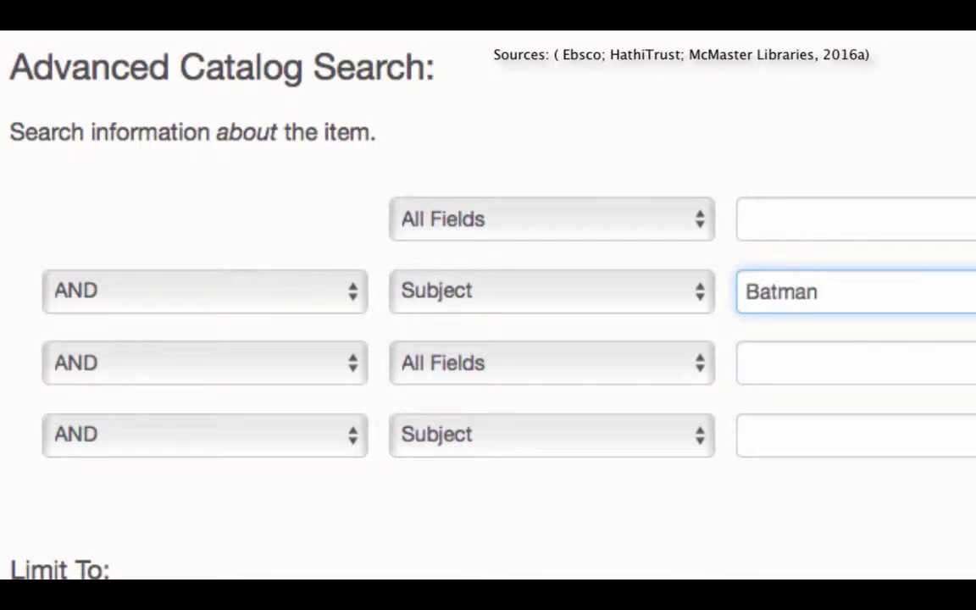
pyautogui.click(747, 363)
pyautogui.write('Bananas')
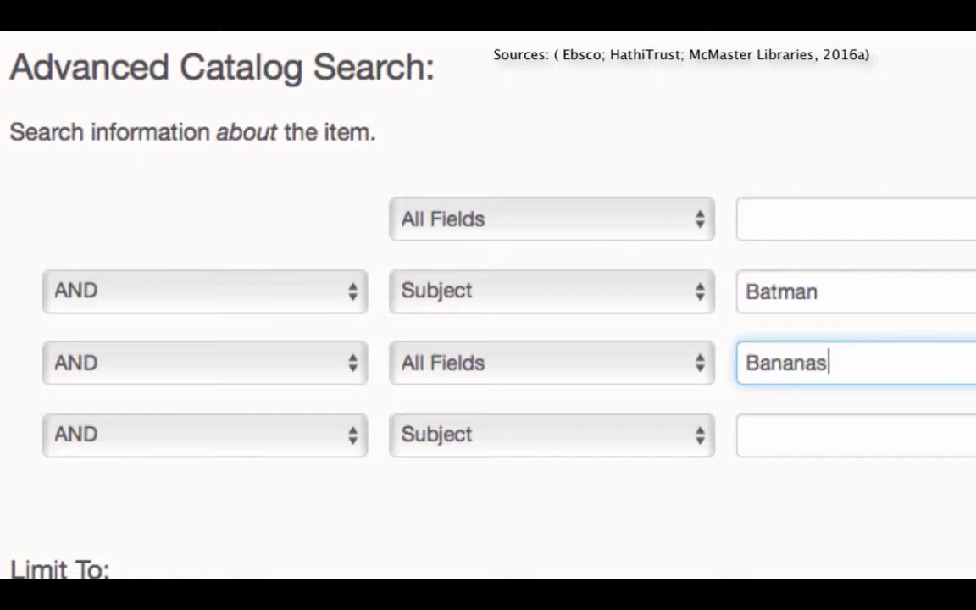
# Keep AND before the Batman row and set the operator before the Bananas row to OR.
pyautogui.click(204, 291)
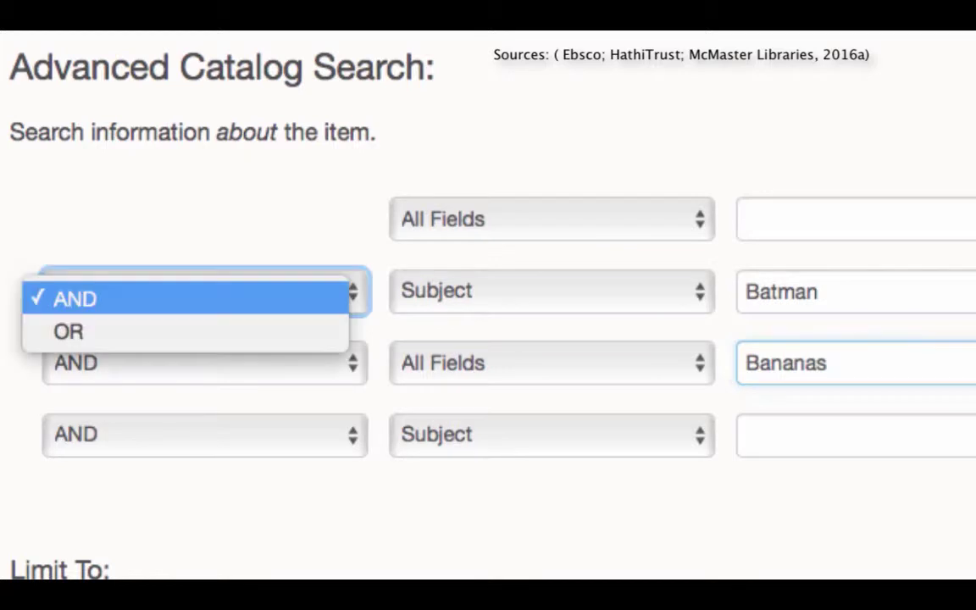
pyautogui.click(205, 298)
pyautogui.click(204, 362)
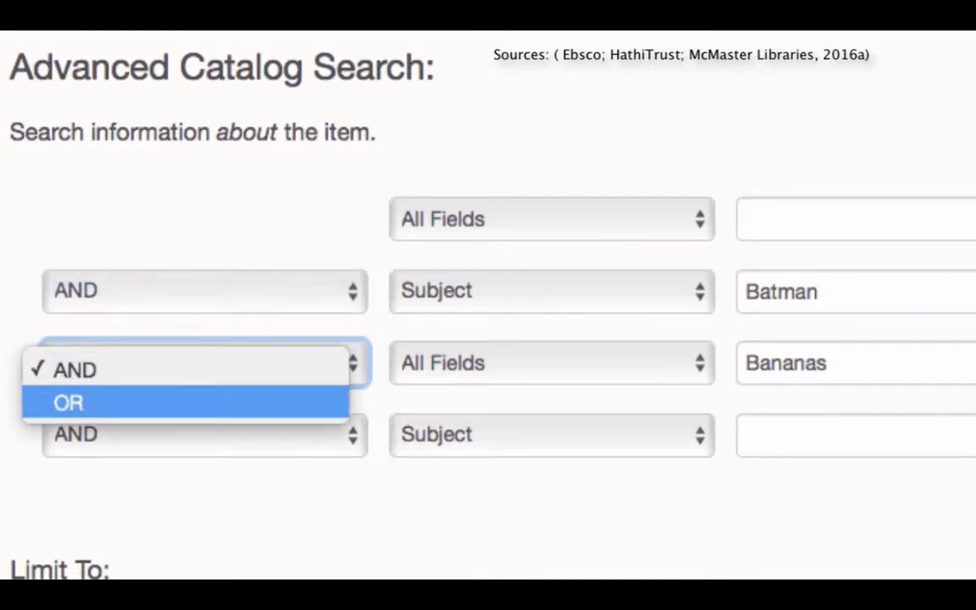
pyautogui.click(85, 404)
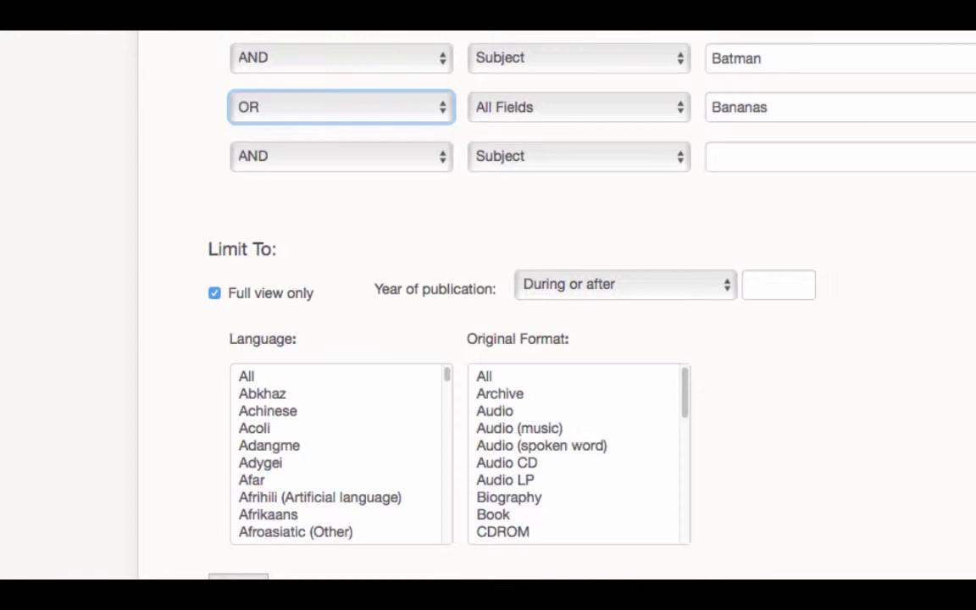
# Examine the Full view only limit and browse the available language options.
pyautogui.click(214, 292)
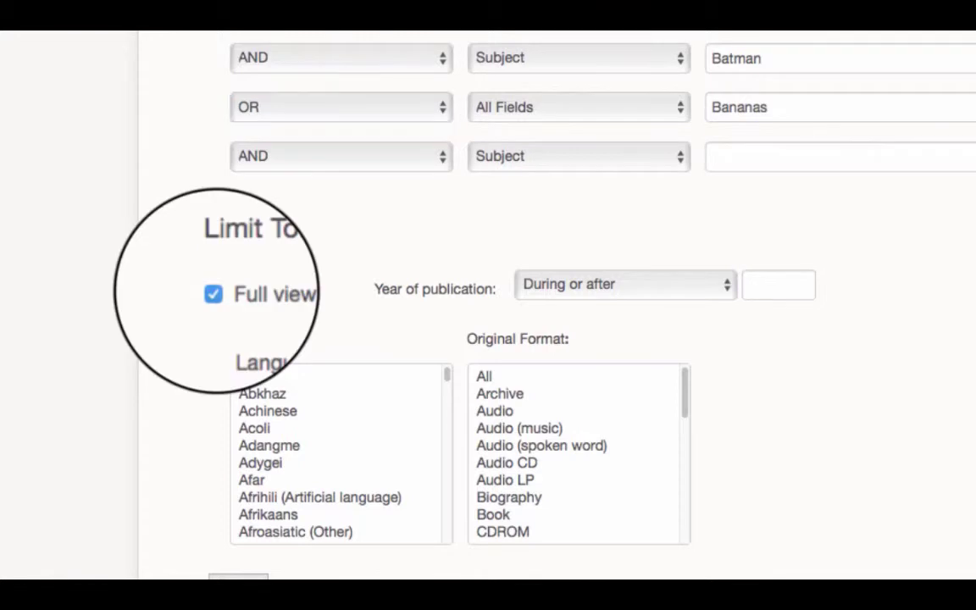
pyautogui.click(213, 292)
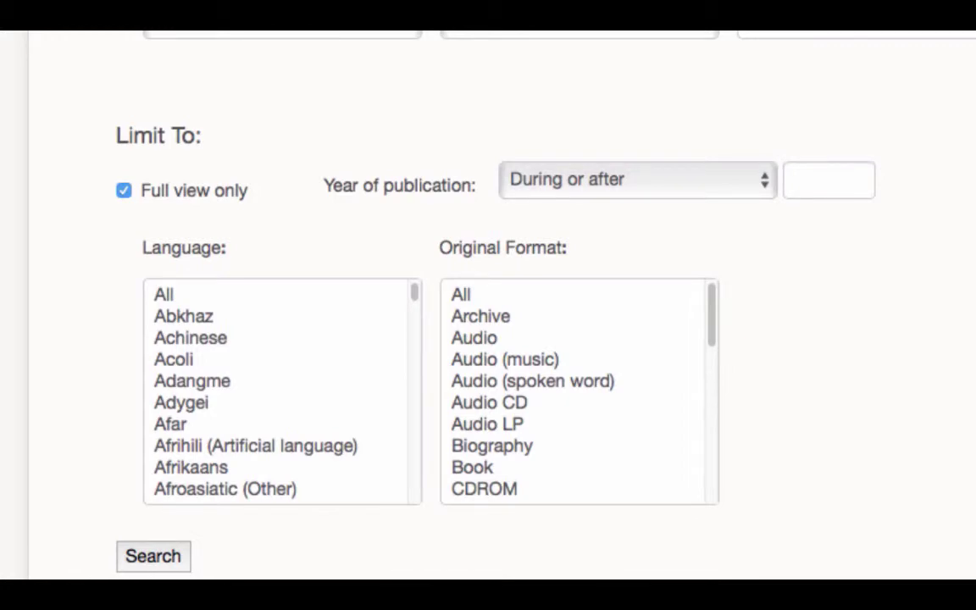
pyautogui.moveTo(414, 291); pyautogui.dragTo(414, 298)
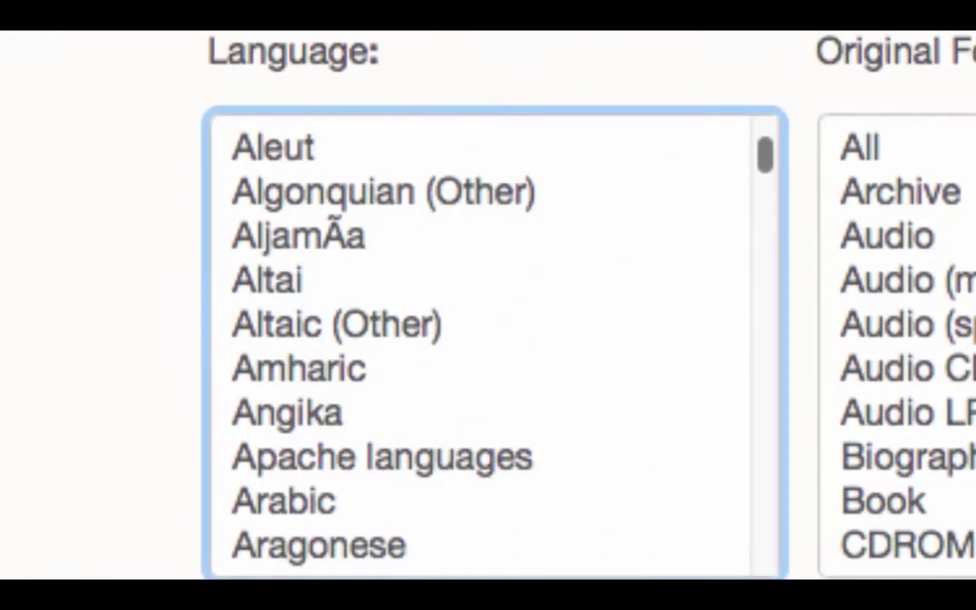
pyautogui.scroll(-5, 479, 343)
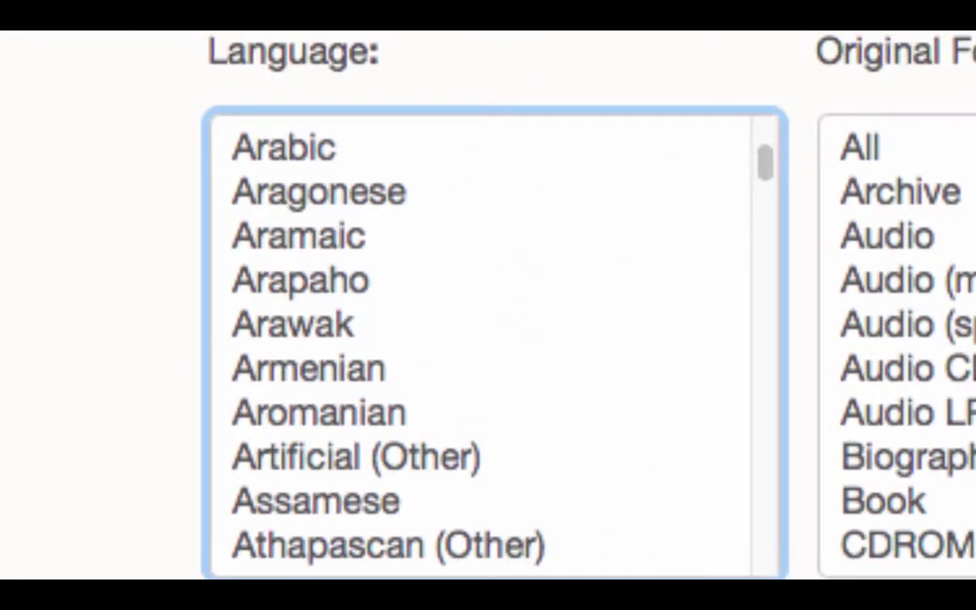
pyautogui.click(479, 236)
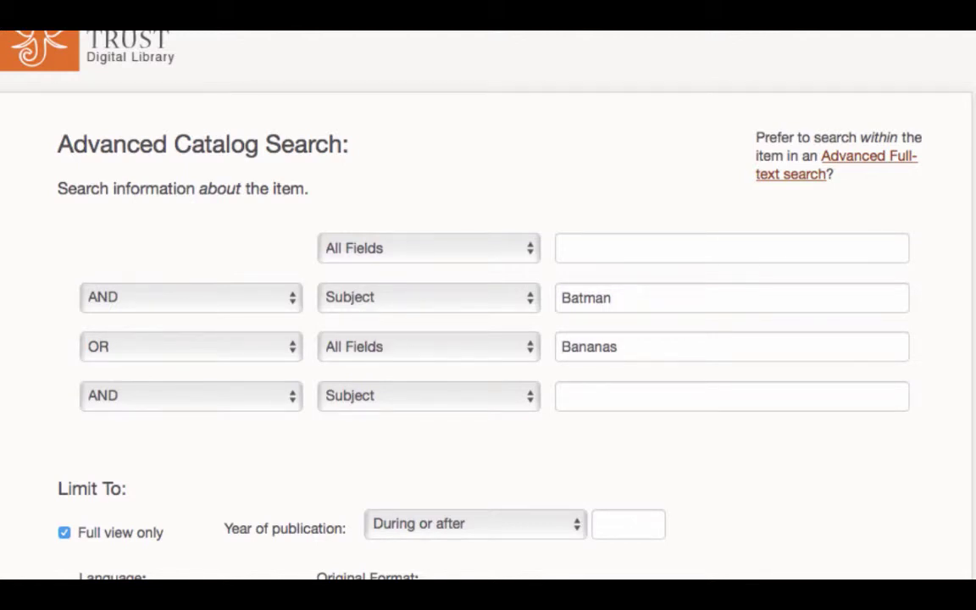
# Change the Batman row's search field to Title and to Author.
pyautogui.click(428, 297)
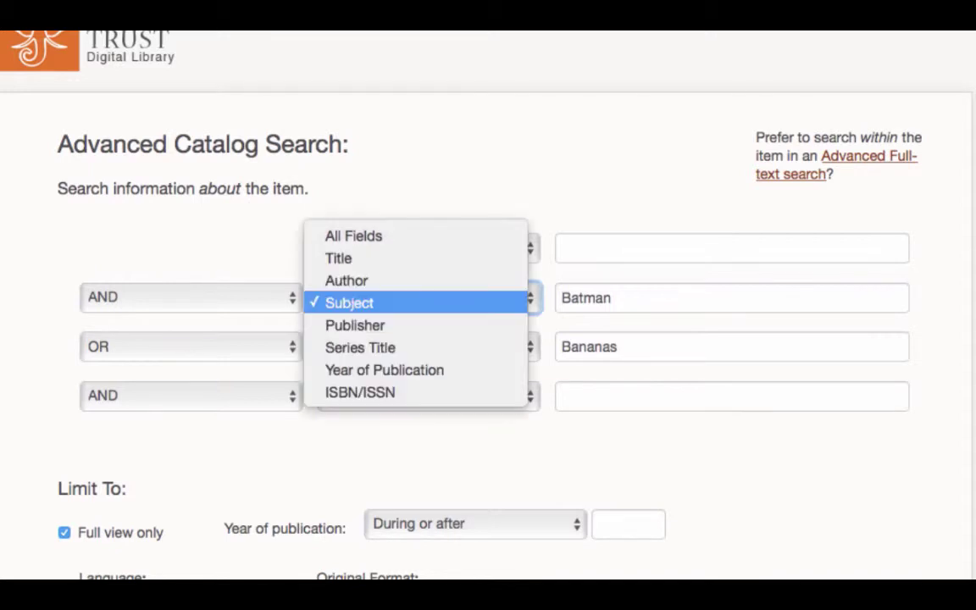
pyautogui.press('Up')
pyautogui.press('Up')
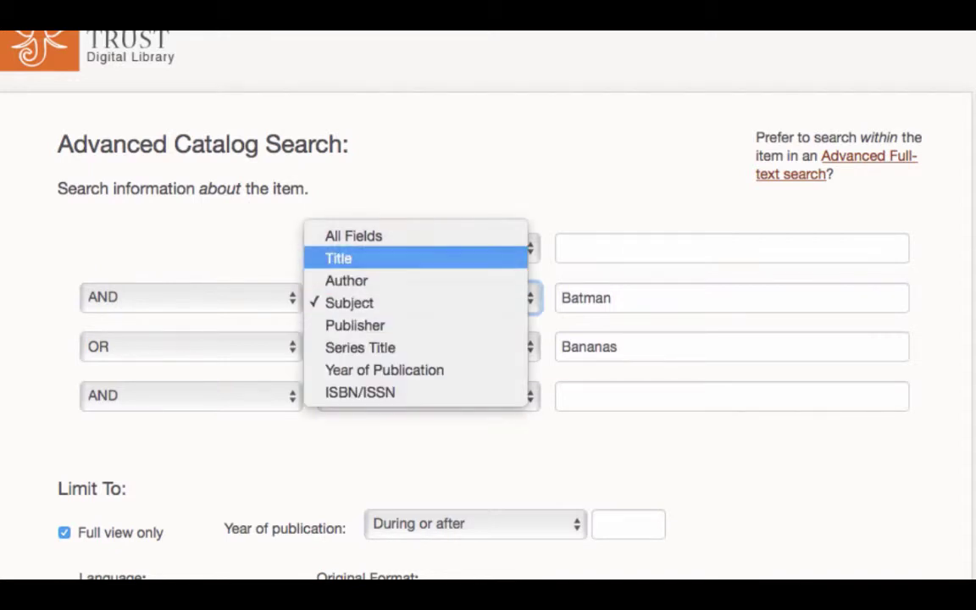
pyautogui.press('Return')
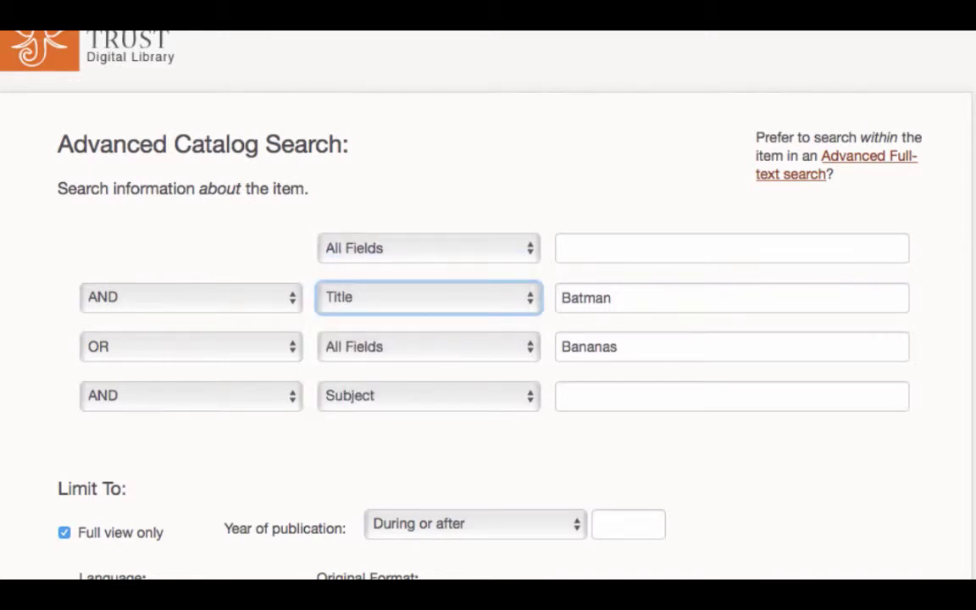
pyautogui.click(428, 290)
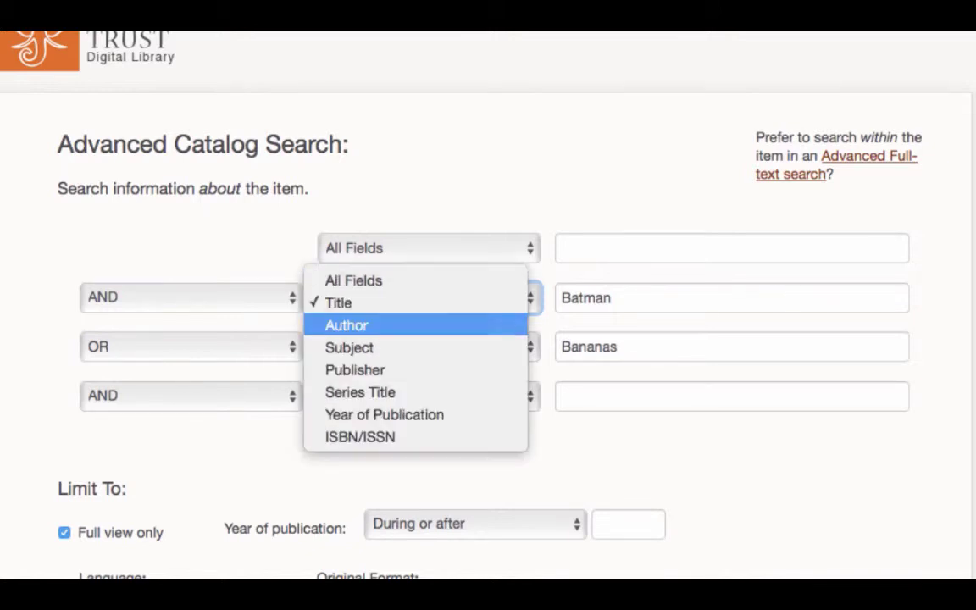
pyautogui.press('Return')
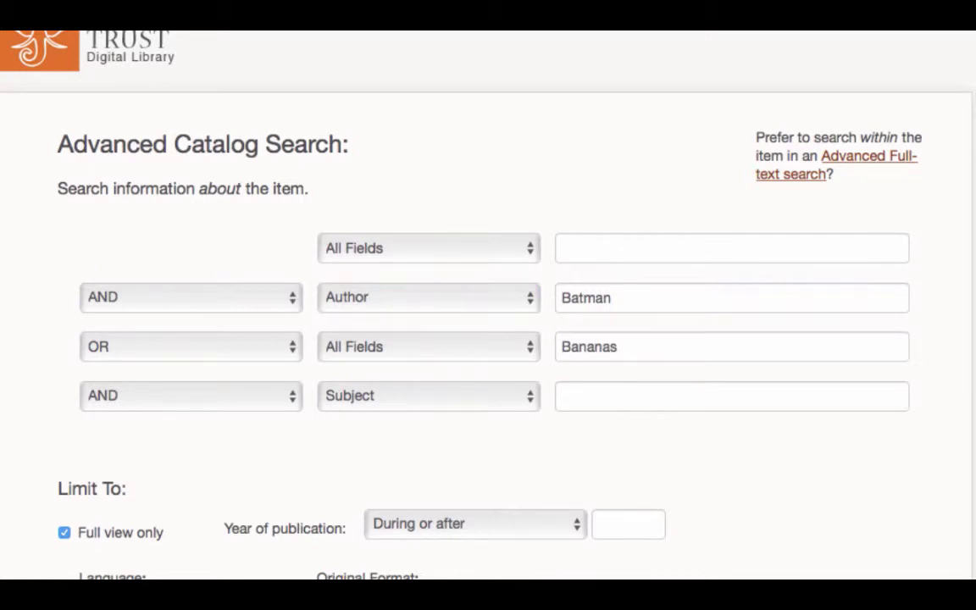
# Set the second row's search field to All Fields and clear the Batman and Bananas terms.
pyautogui.click(428, 297)
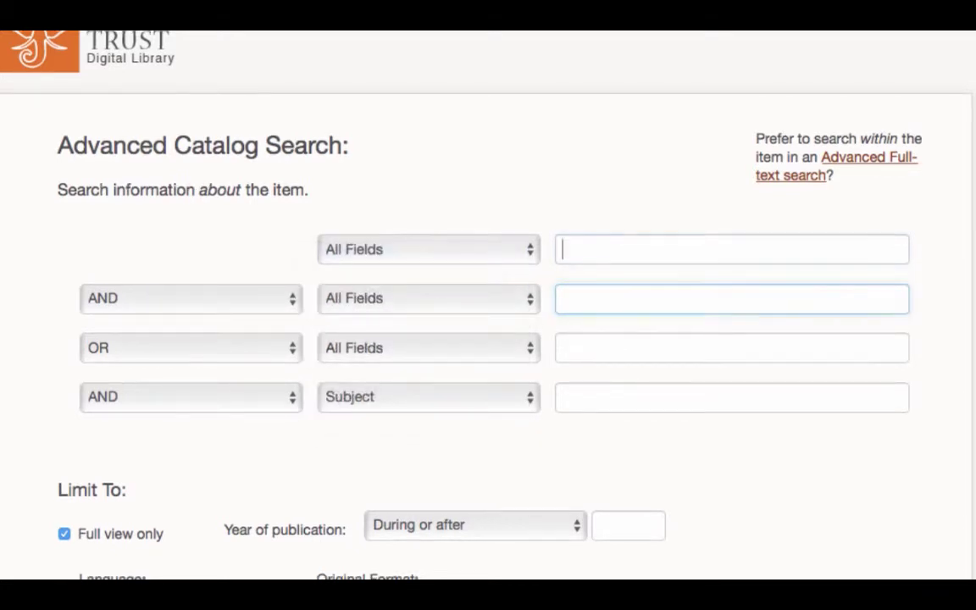
pyautogui.click(731, 249)
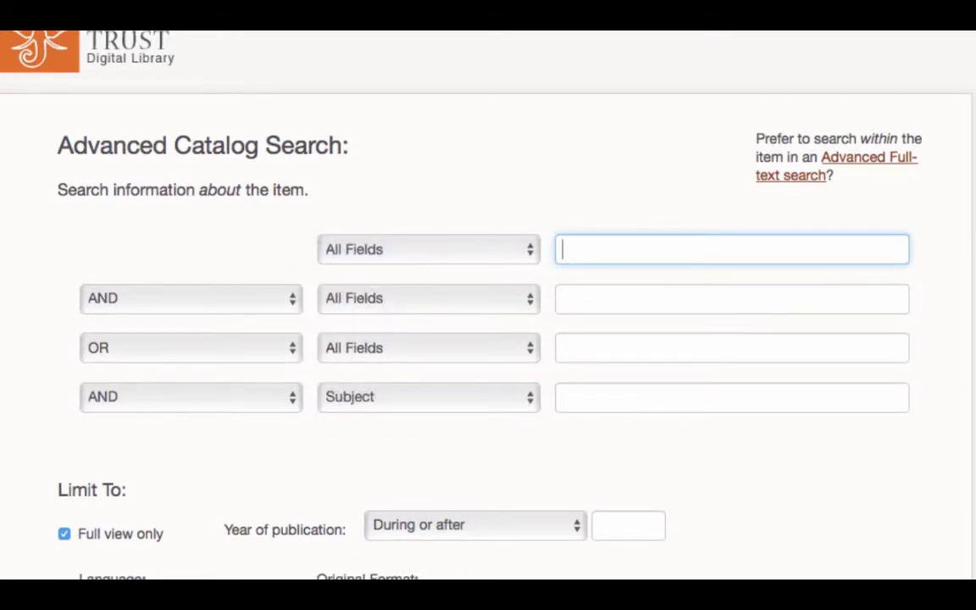
pyautogui.click(731, 298)
pyautogui.click(731, 249)
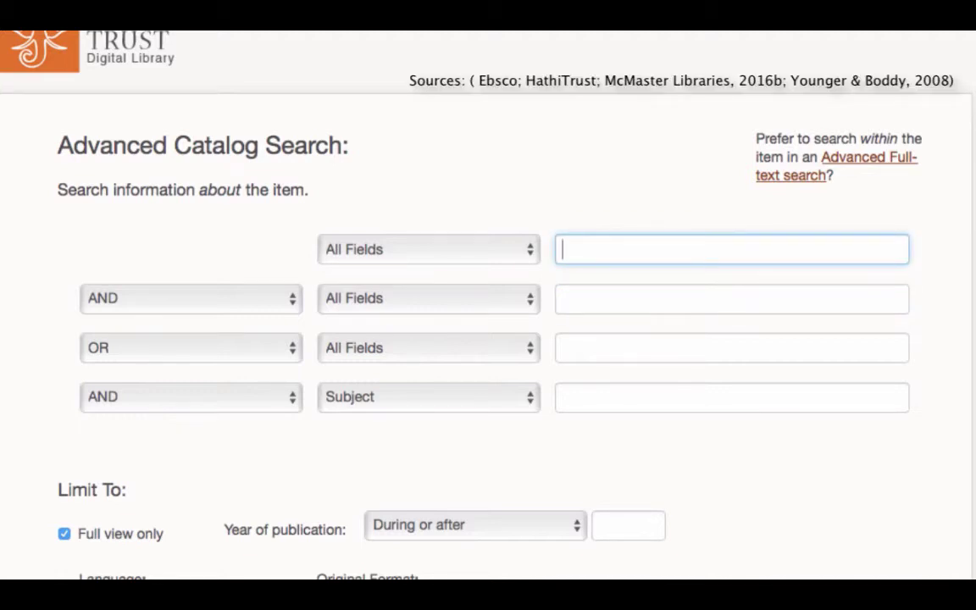
# Enter the truncated term "Famil*" in the first All Fields row.
pyautogui.write('Fa')
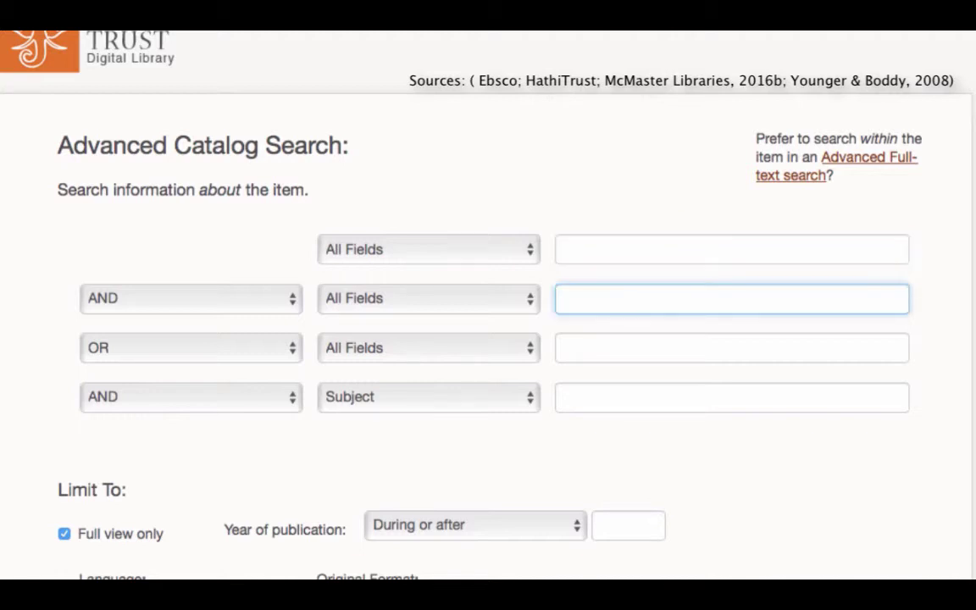
pyautogui.click(732, 249)
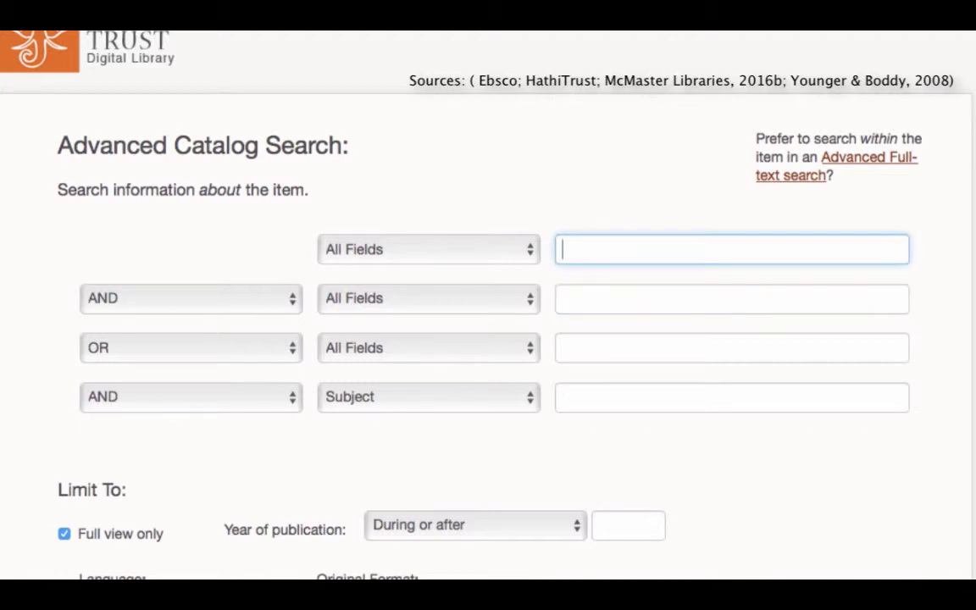
pyautogui.write('Fam')
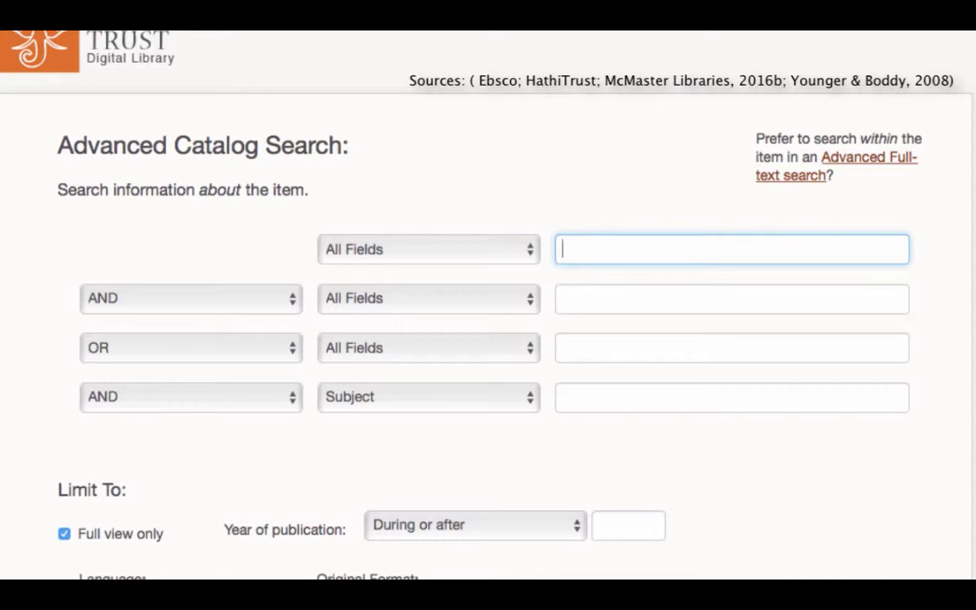
pyautogui.write('Family*')
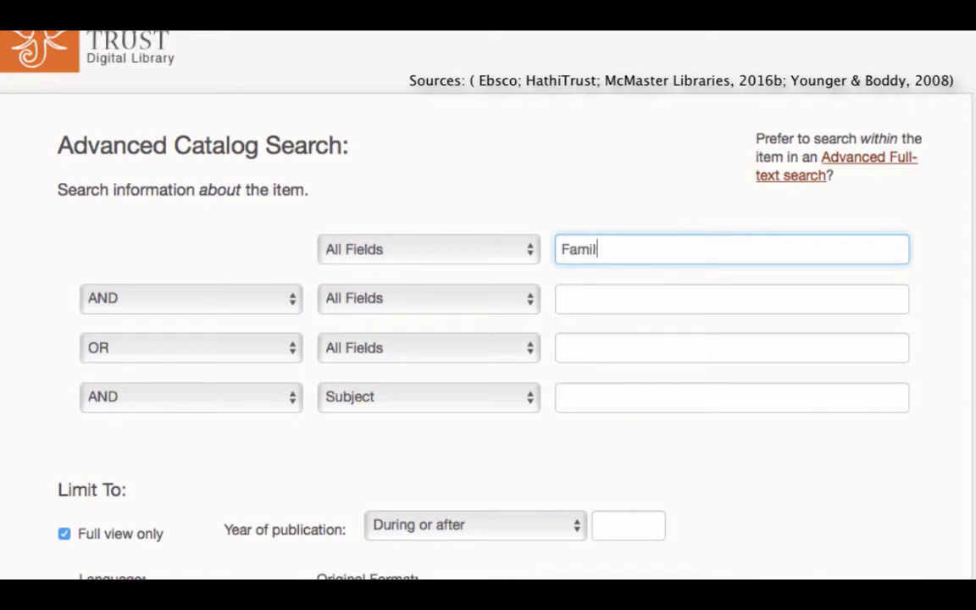
pyautogui.write('*')
# Replace the first row's search term with the wildcard term "F?RM".
pyautogui.press('BackSpace')
pyautogui.press('BackSpace')
pyautogui.press('BackSpace')
pyautogui.press('BackSpace')
pyautogui.press('BackSpace')
pyautogui.write('F?RM')
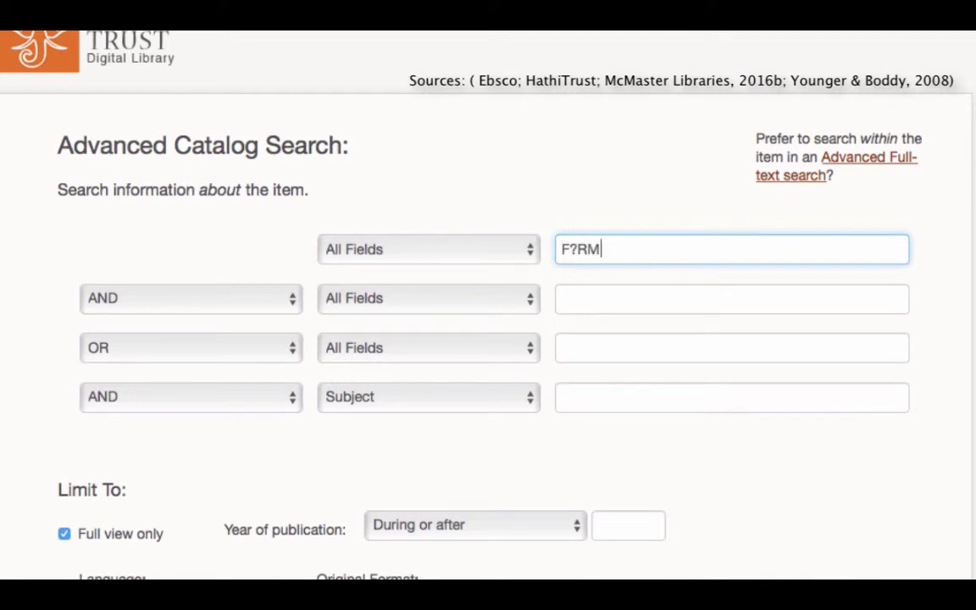